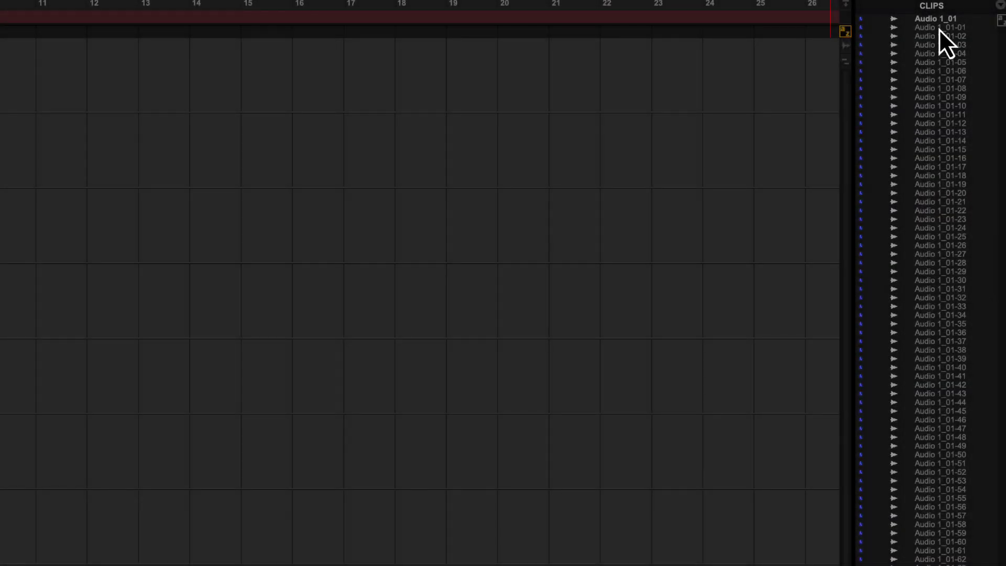
Select clips Audio 1_01-01 through 1_01-06 and drop them at bar 13, one per track
left_click(938, 29)
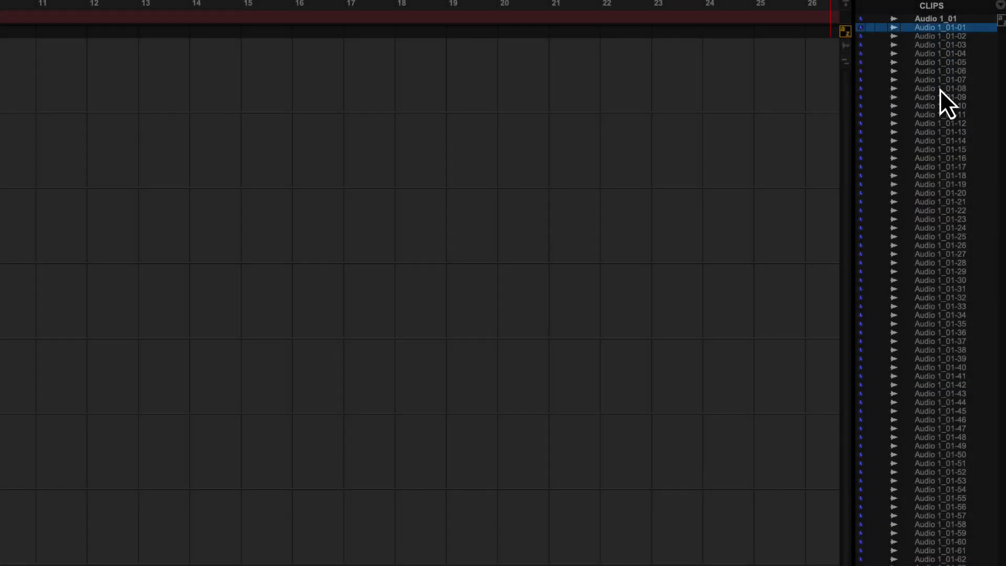
left_click(937, 72, "shift")
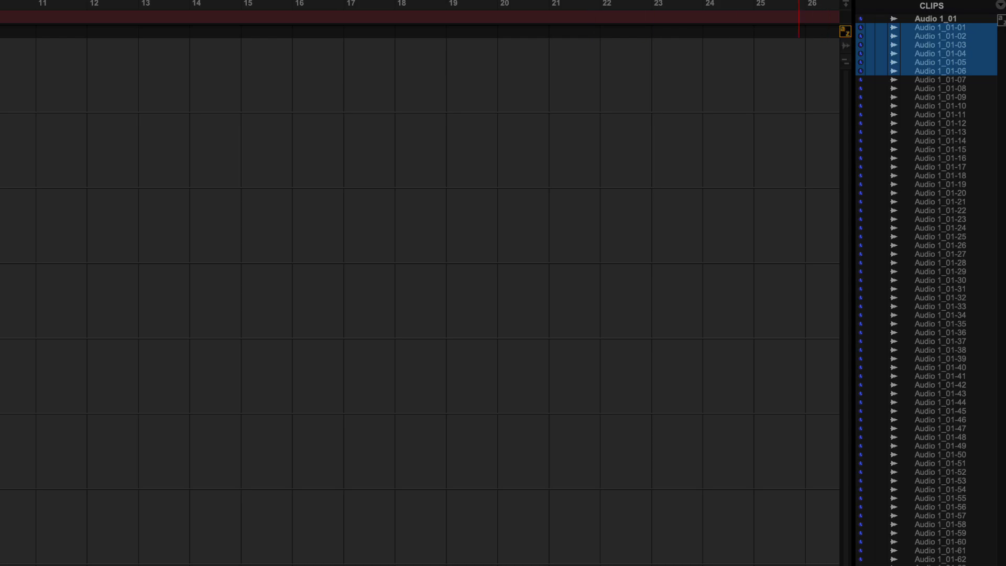
left_click_drag(942, 33, 159, 126)
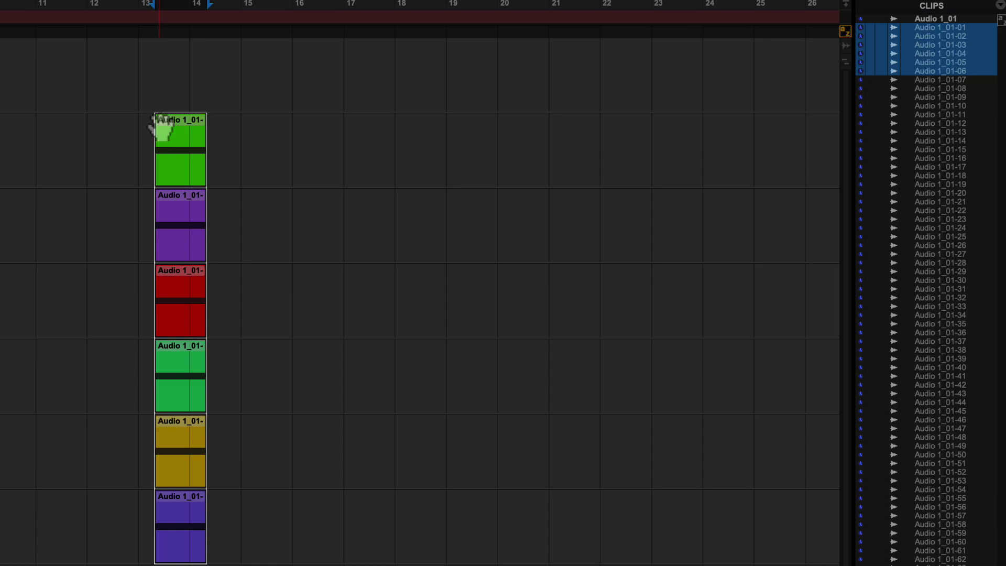
Undo the six stacked clips and set an insertion point near bar 15
key("super+z")
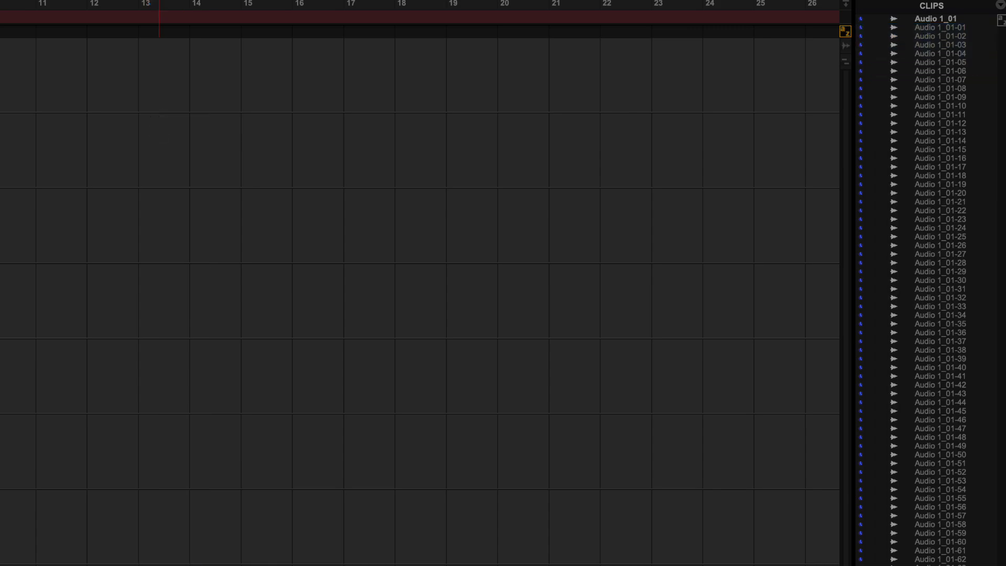
key("alt+Return")
left_click(274, 73)
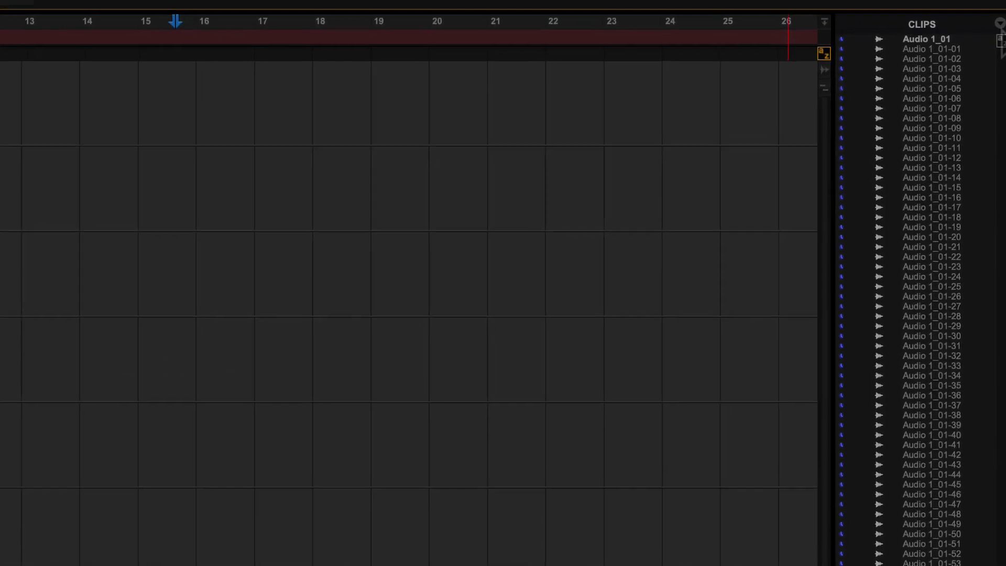
Set the Clips list Timeline Drop Order to Left to Right
left_click(999, 71)
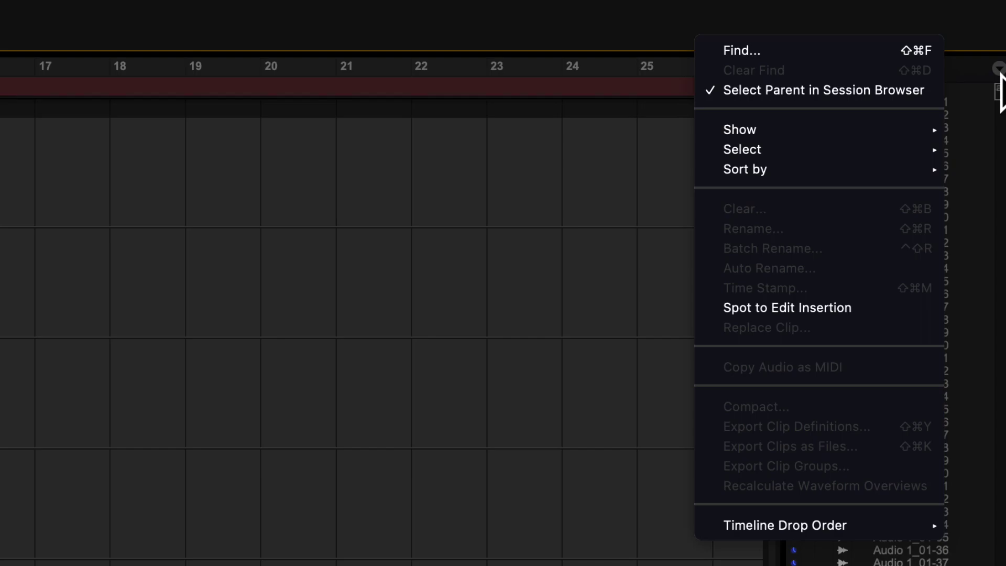
mouse_move(818, 540)
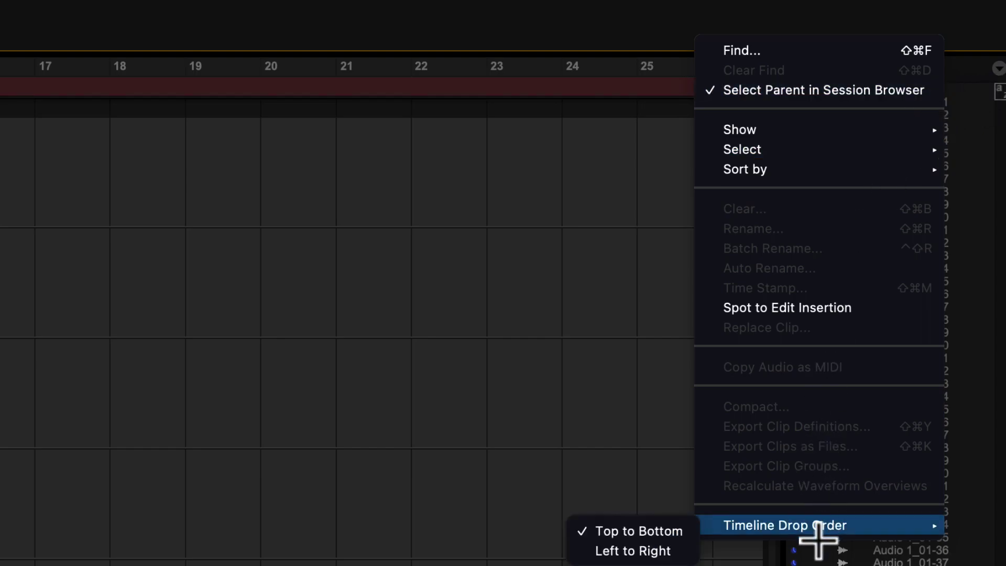
left_click(672, 551)
Select Audio 1_01-01 to 1_01-08 and lay them end to end on Audio 1 from bar 1
left_click(903, 114)
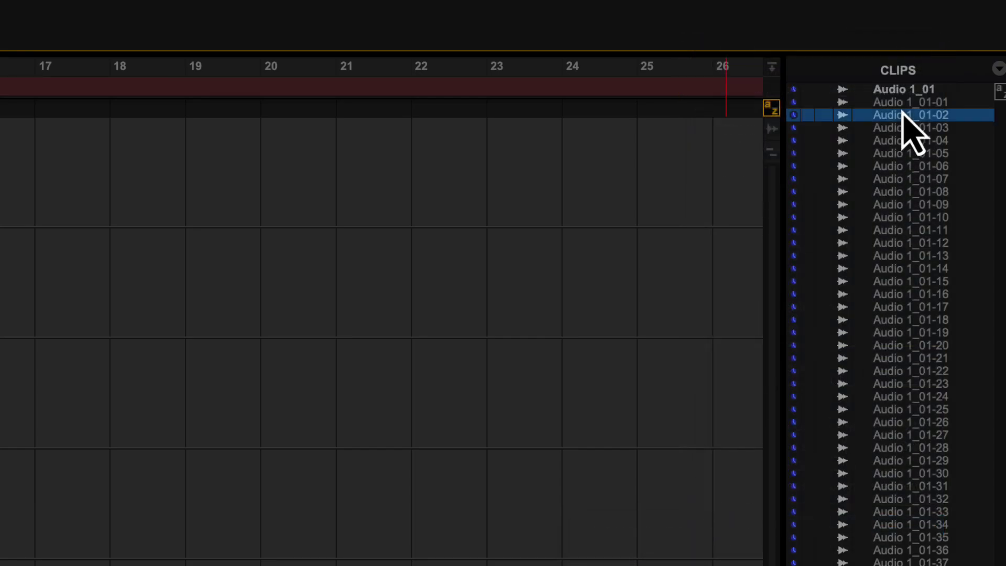
key("Up")
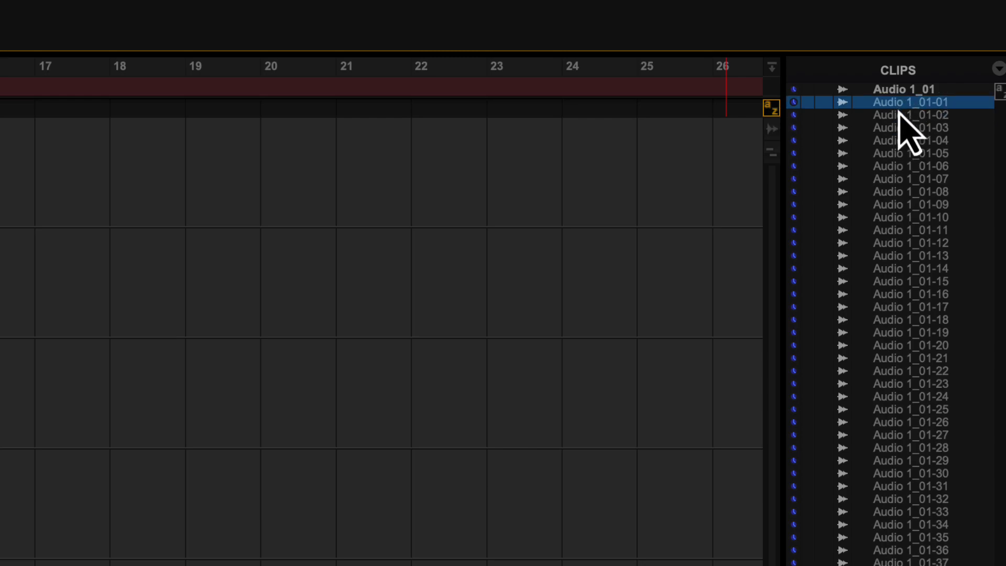
left_click(900, 192, "shift")
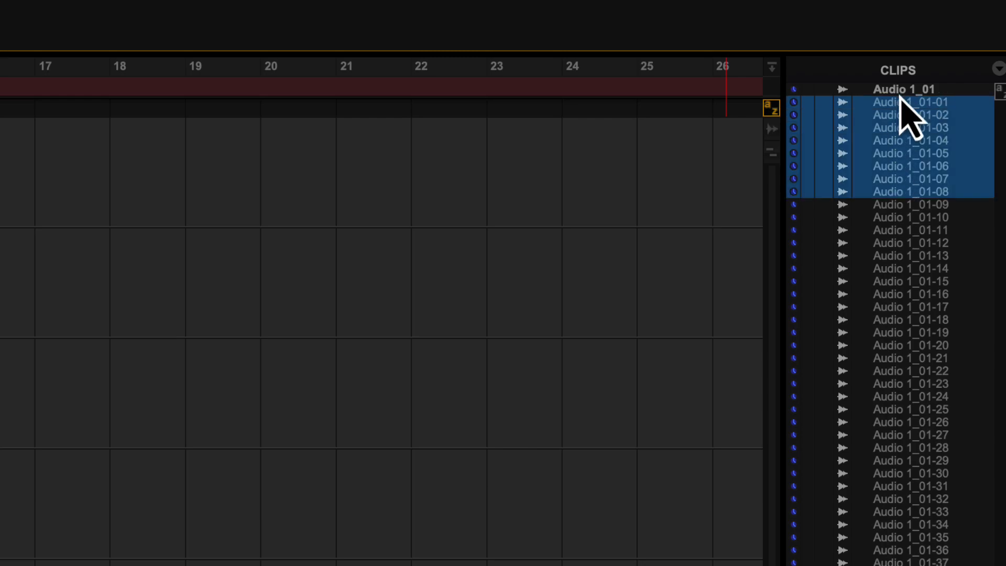
left_click_drag(900, 101, 0, 200)
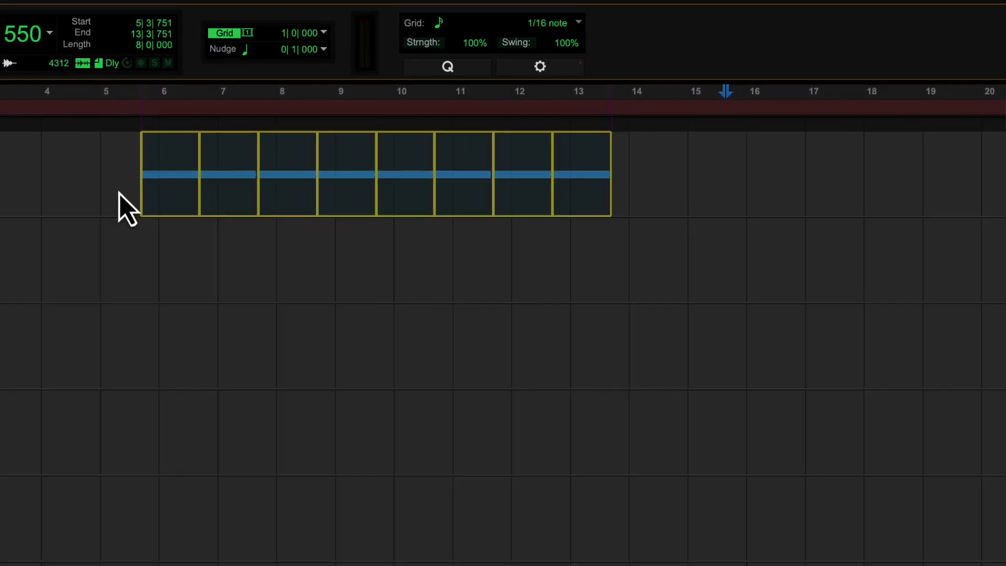
left_click_drag(126, 207, 0, 206)
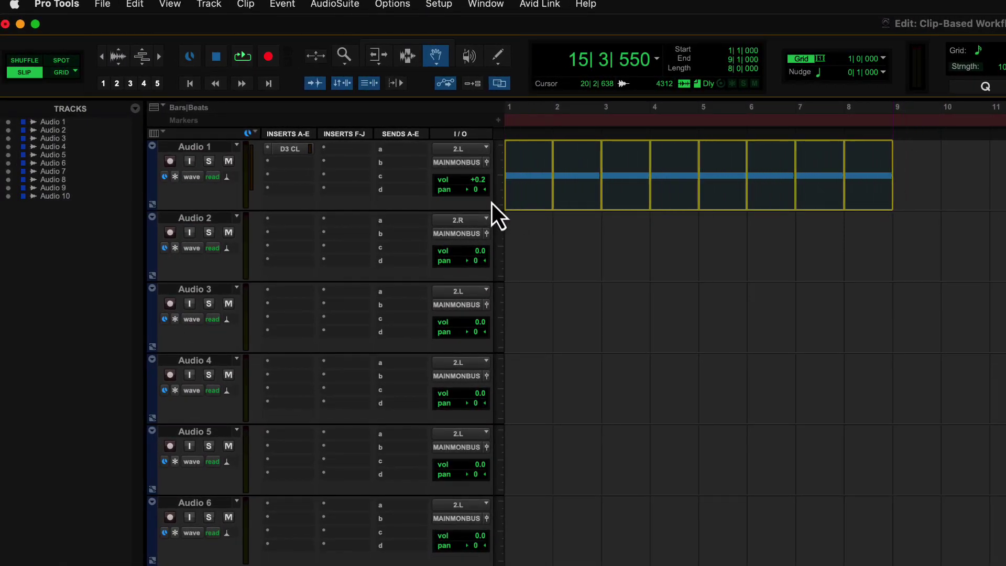
left_click_drag(492, 203, 486, 203)
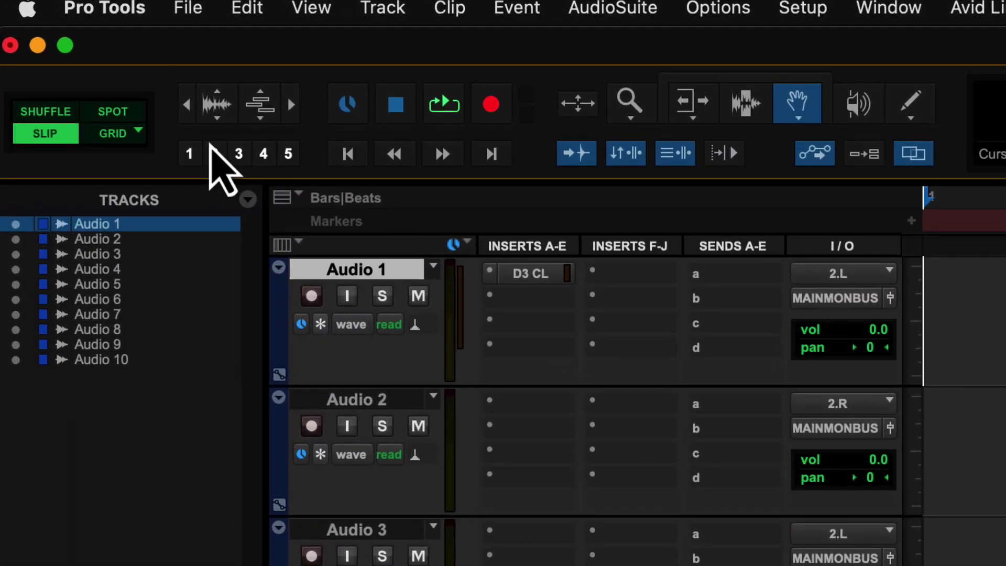
In Spot mode, spot clips 01-22, 01-42 and 01-66 onto the first track at their original time stamp
left_click(119, 116)
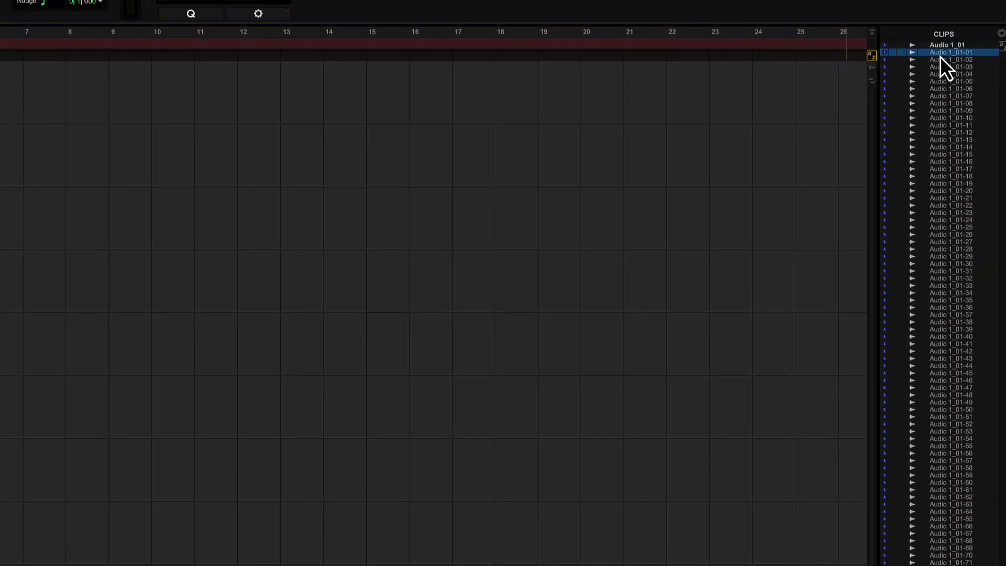
left_click(947, 206, "super")
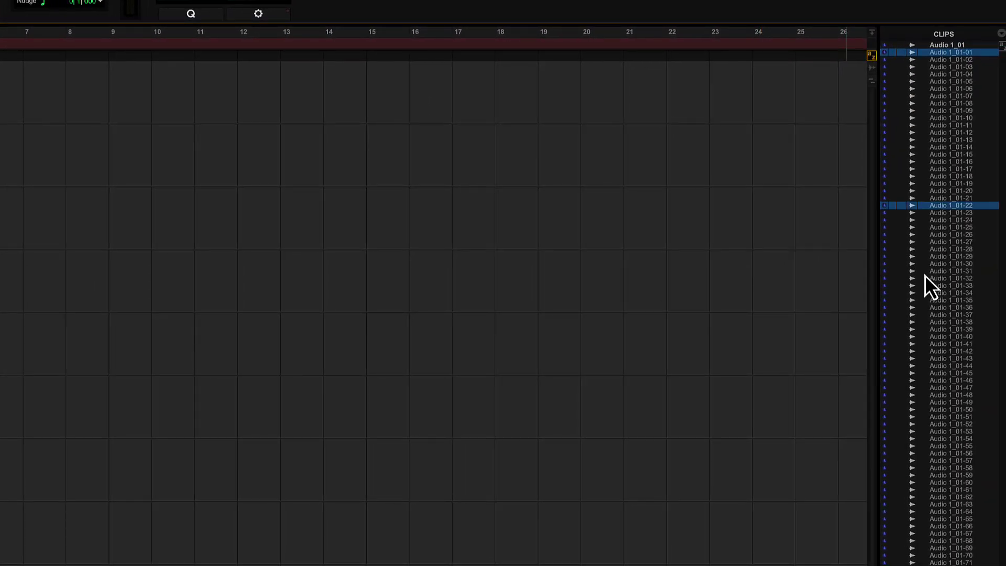
left_click(937, 351, "super")
left_click(945, 525, "super")
left_click_drag(956, 55, 1, 100)
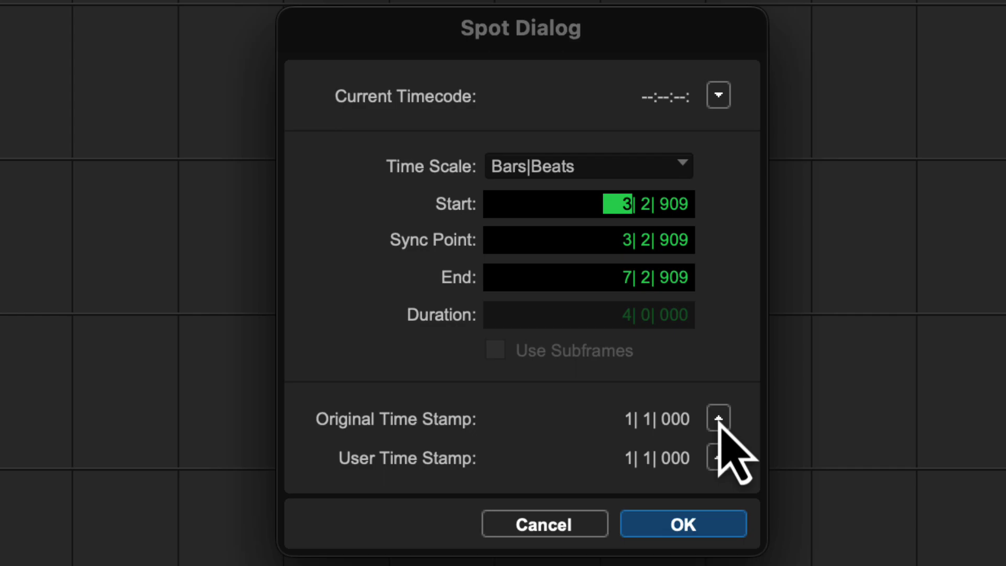
left_click(718, 419)
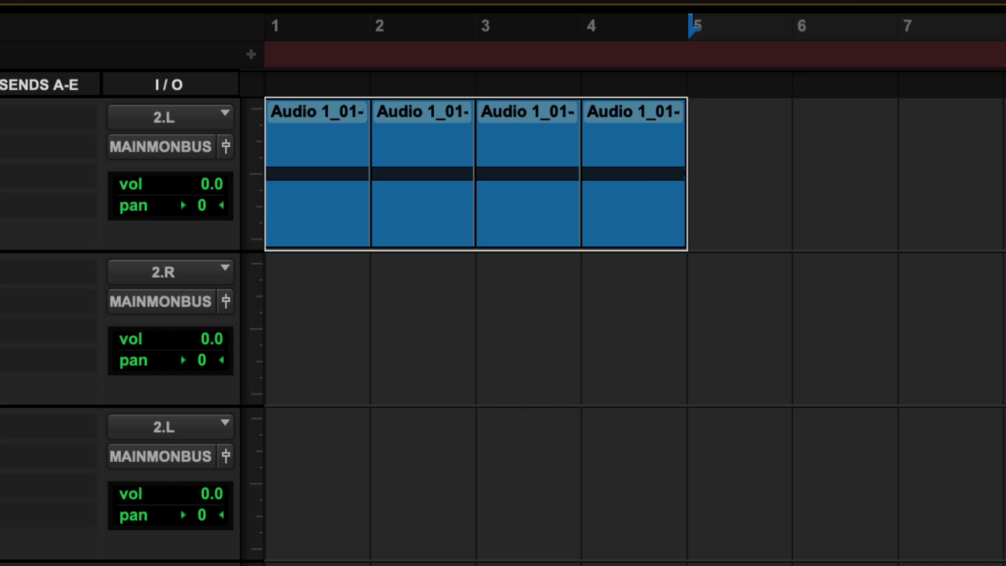
Option-drag a copy of the clips to around bar 6|3, then select all clips on Audio 1
left_click_drag(669, 177, 729, 177)
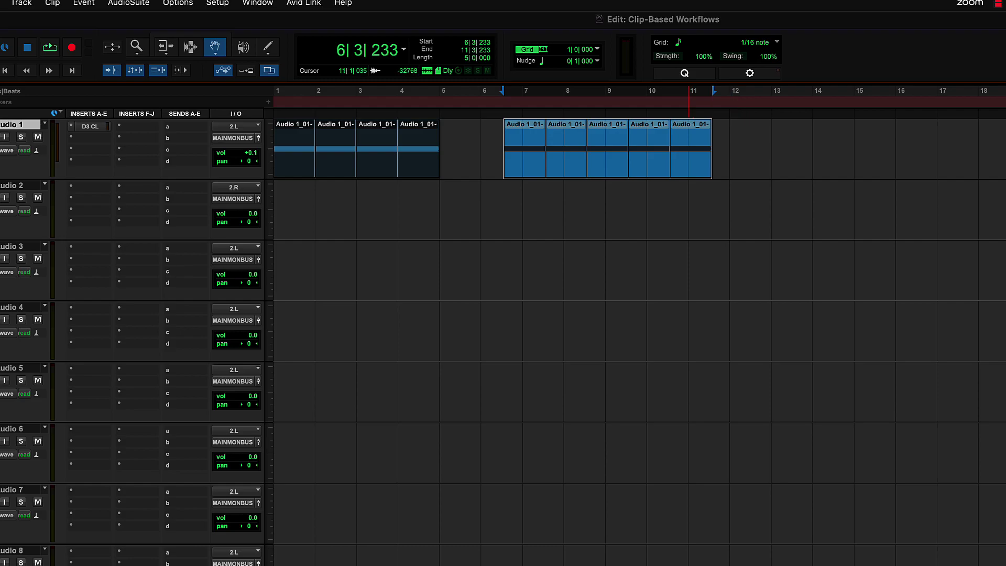
left_click(295, 152, "shift")
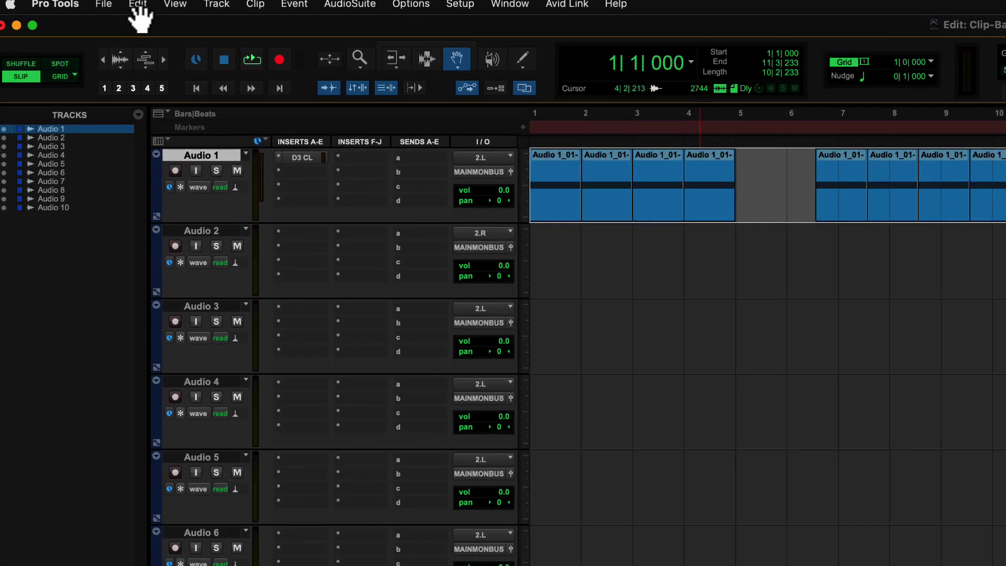
Apply Space Clips with a 0|2|000 Bars|Beats gap to the Audio 1 clips
left_click(132, 5)
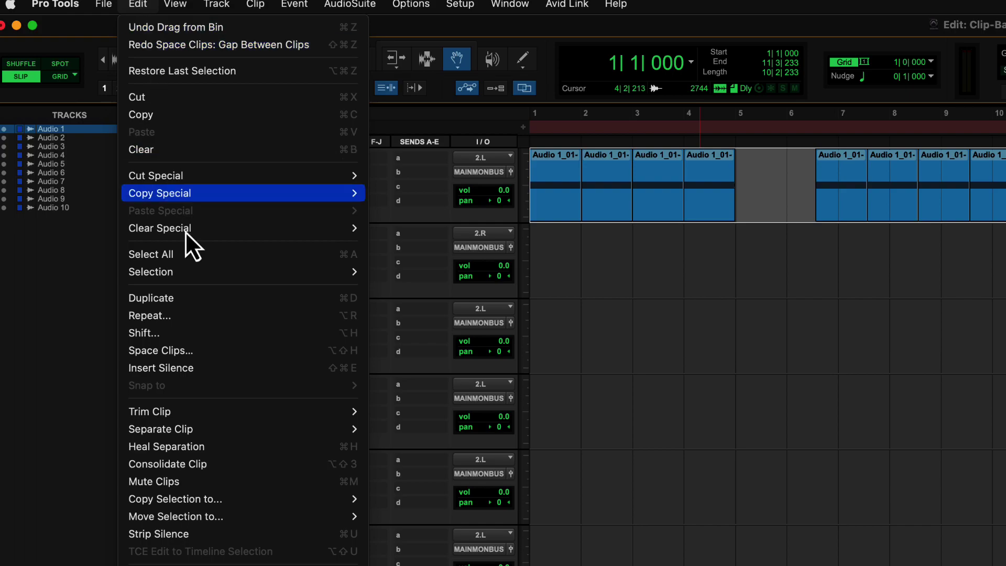
left_click(216, 350)
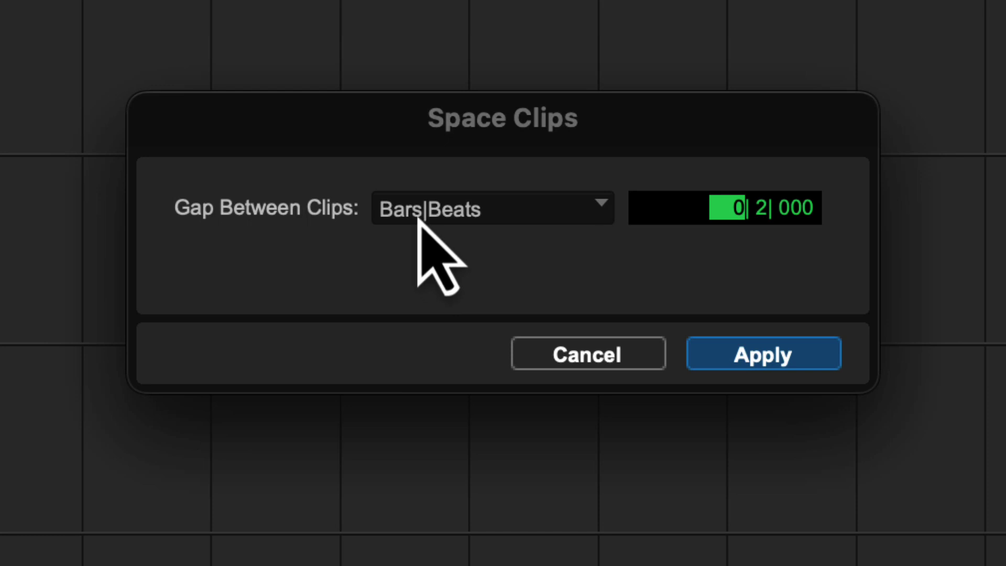
left_click(419, 220)
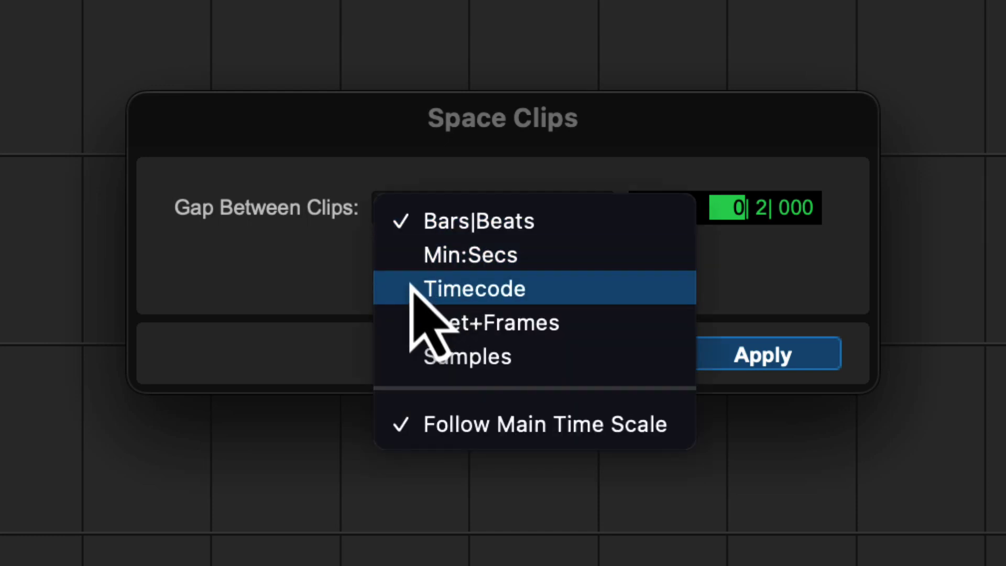
left_click(160, 291)
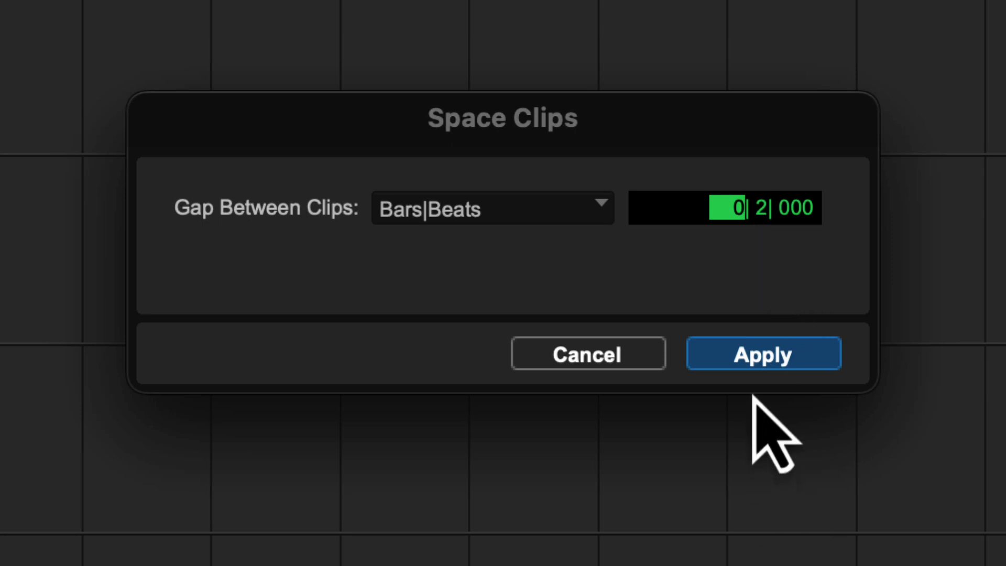
left_click(758, 362)
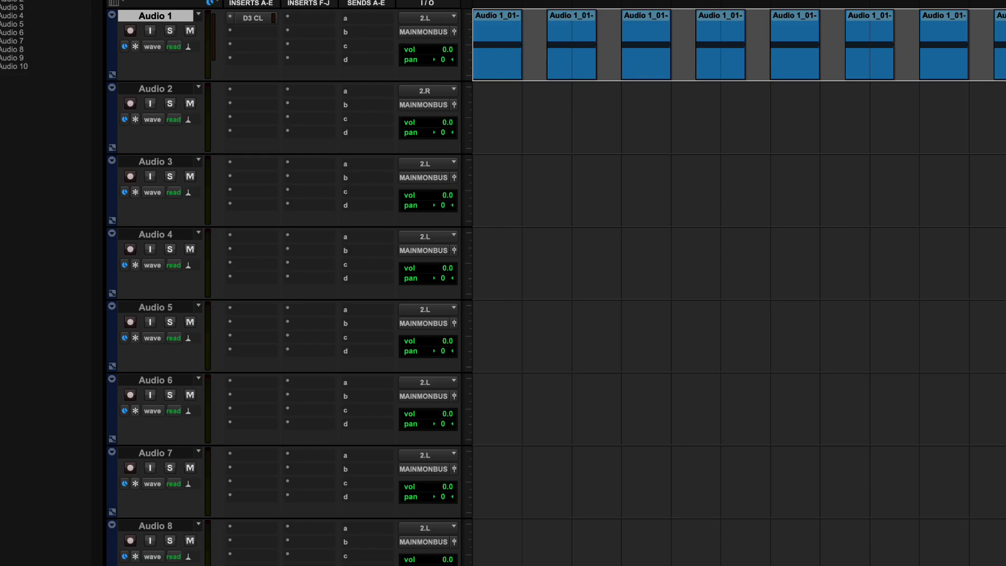
Audition the spaced clips through the Dyn3 Compressor/Limiter on Audio 1, then close it
left_click(252, 18)
key("space")
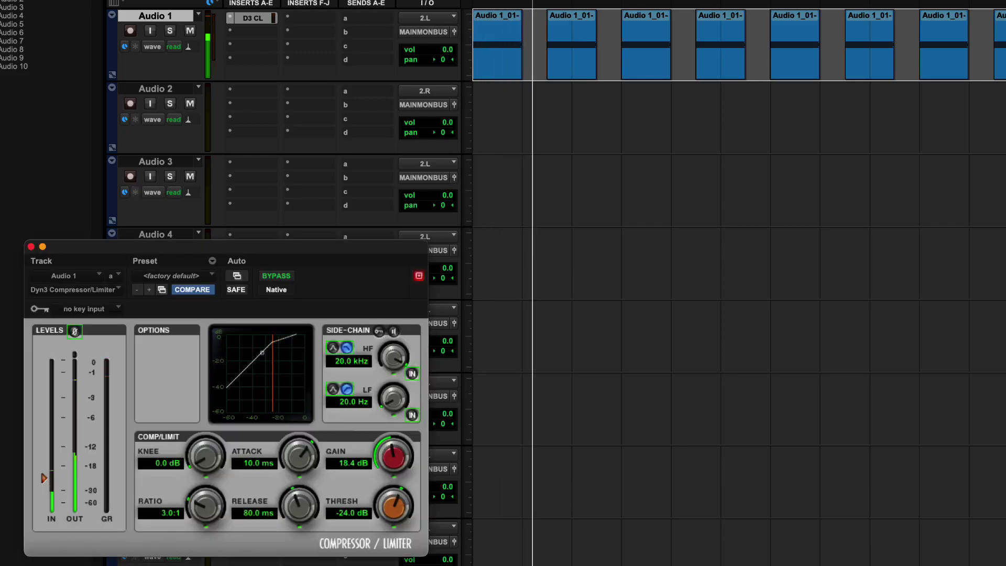
key("space")
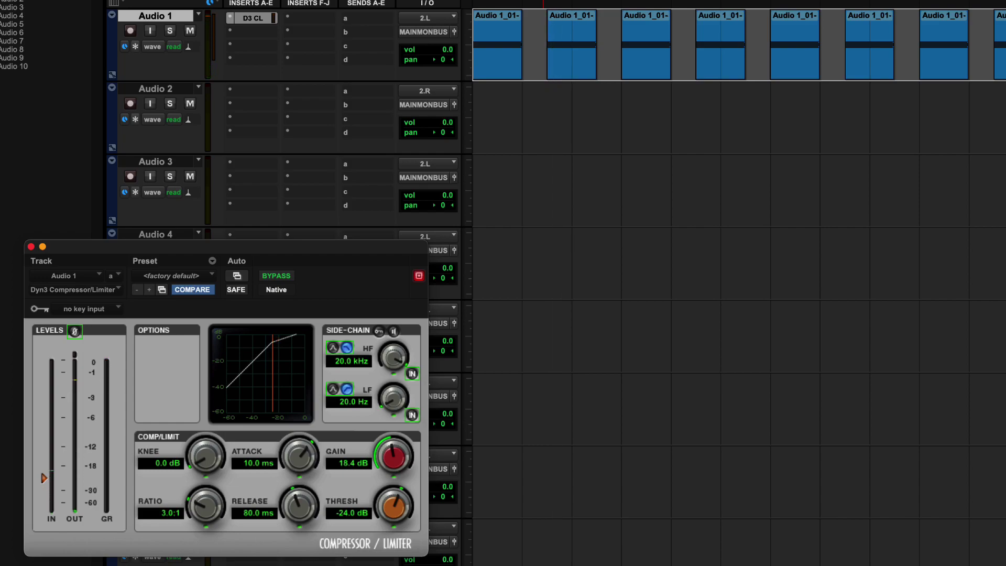
key("super+w")
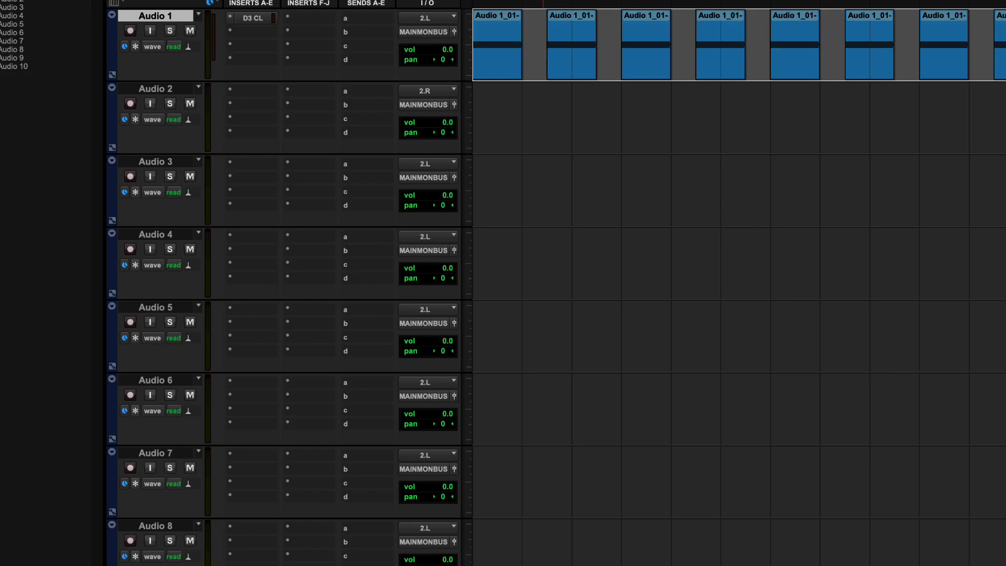
Insert Channel Strip on Audio 1 with HMF +4.1 dB and LF -7.7 dB, plus Pro Compressor (mono)
left_click(251, 31)
mouse_move(276, 33)
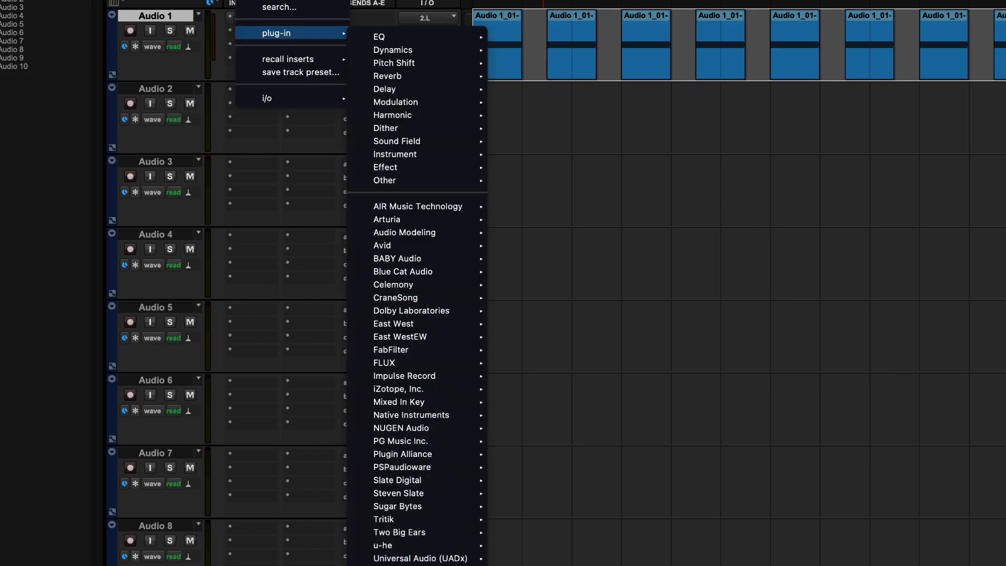
mouse_move(379, 36)
left_click(547, 101)
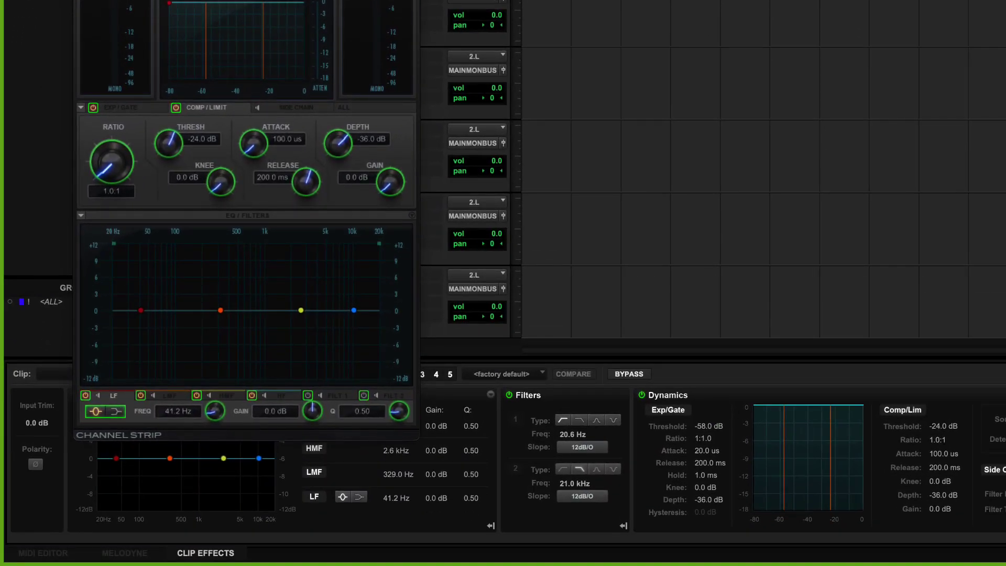
left_click_drag(300, 310, 301, 287)
left_click_drag(140, 310, 173, 353)
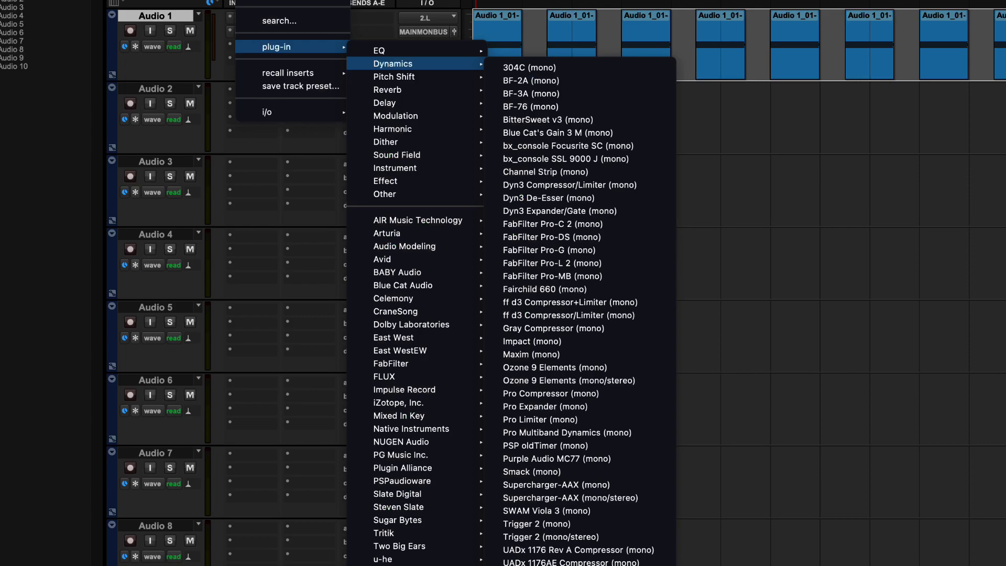
left_click(647, 393)
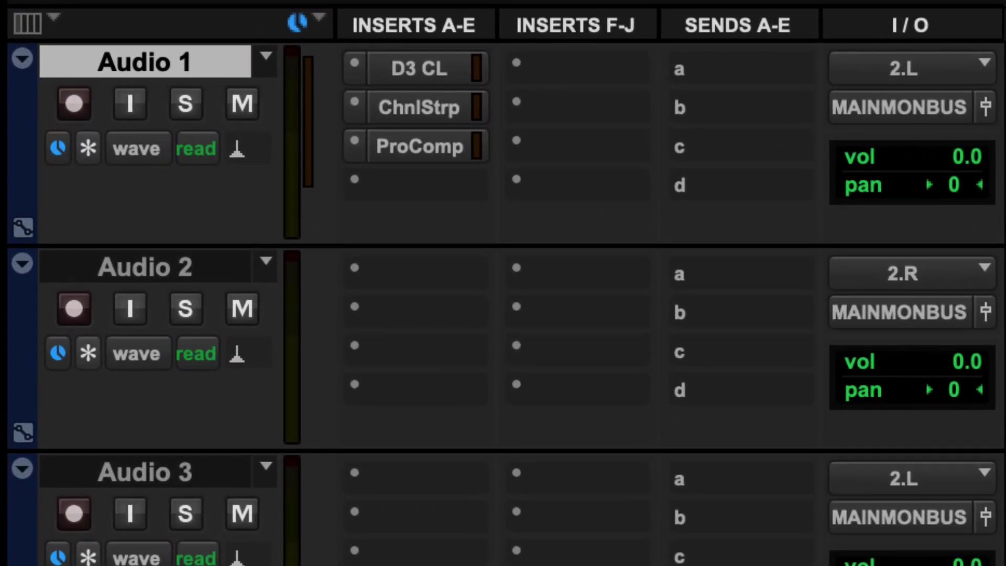
Move Channel Strip to the fourth insert slot and bring up Audio 1's track context menu
mouse_move(419, 107)
left_mouse_down()
mouse_move(419, 183)
mouse_move(419, 107)
left_mouse_up()
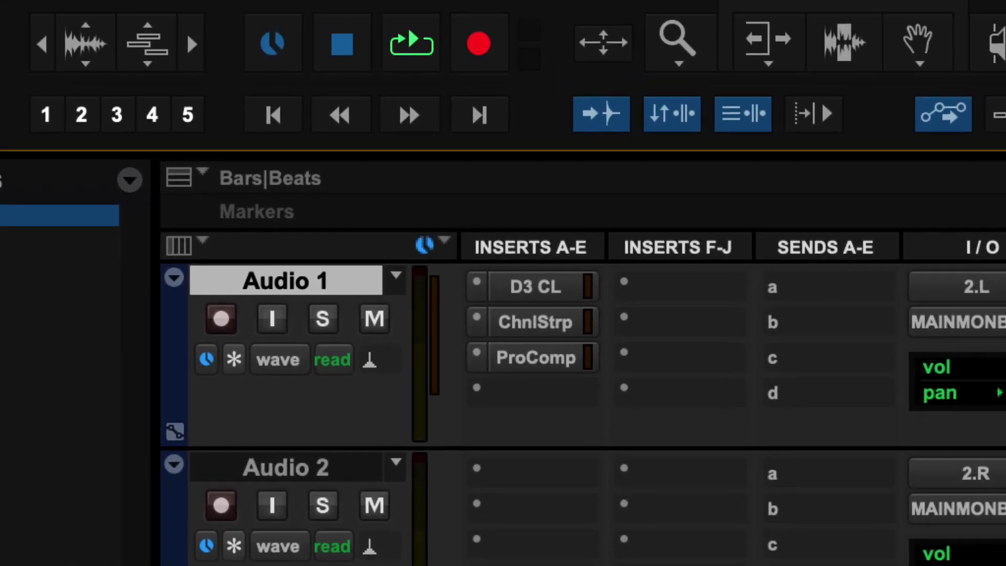
left_click(186, 0)
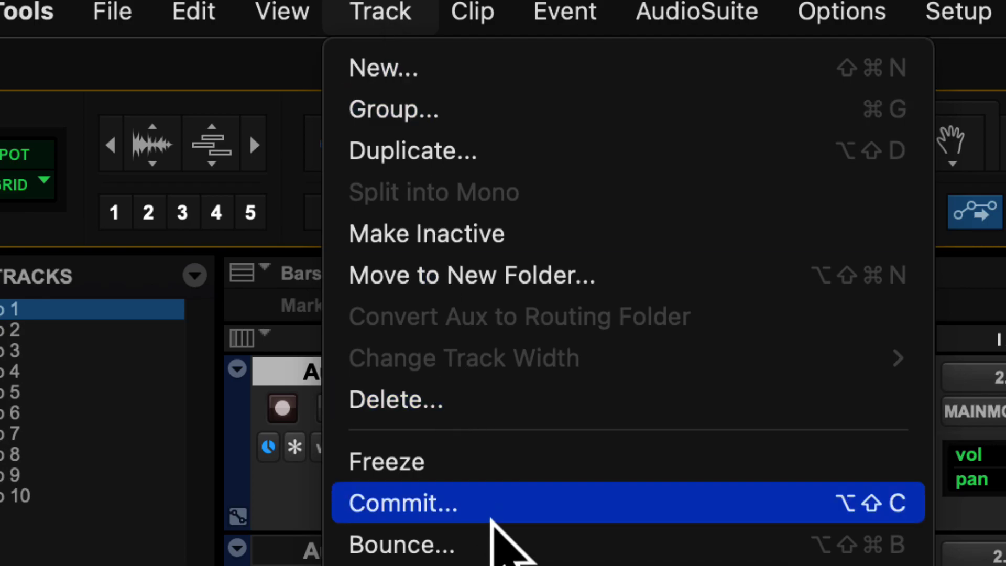
left_click(180, 538)
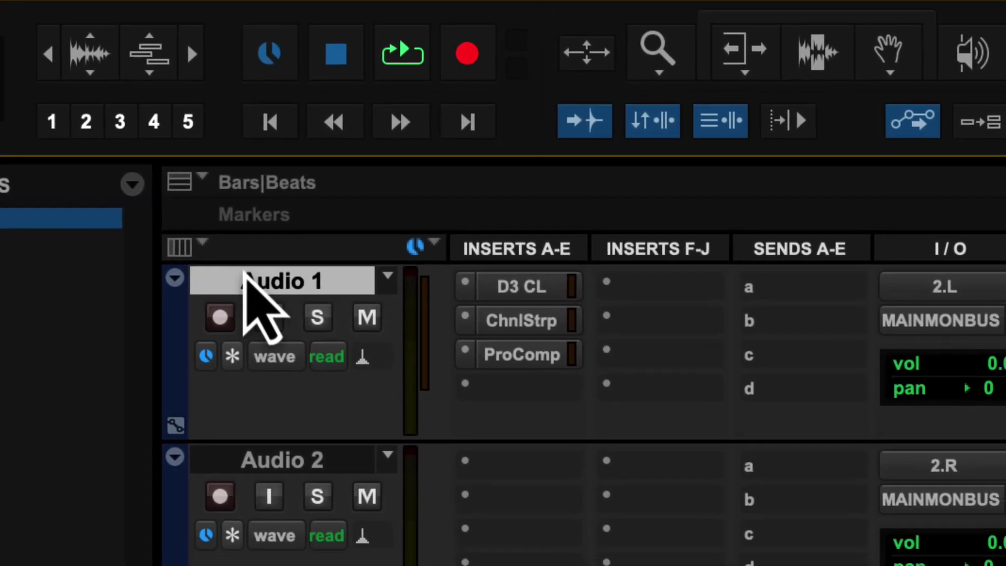
right_click(244, 275)
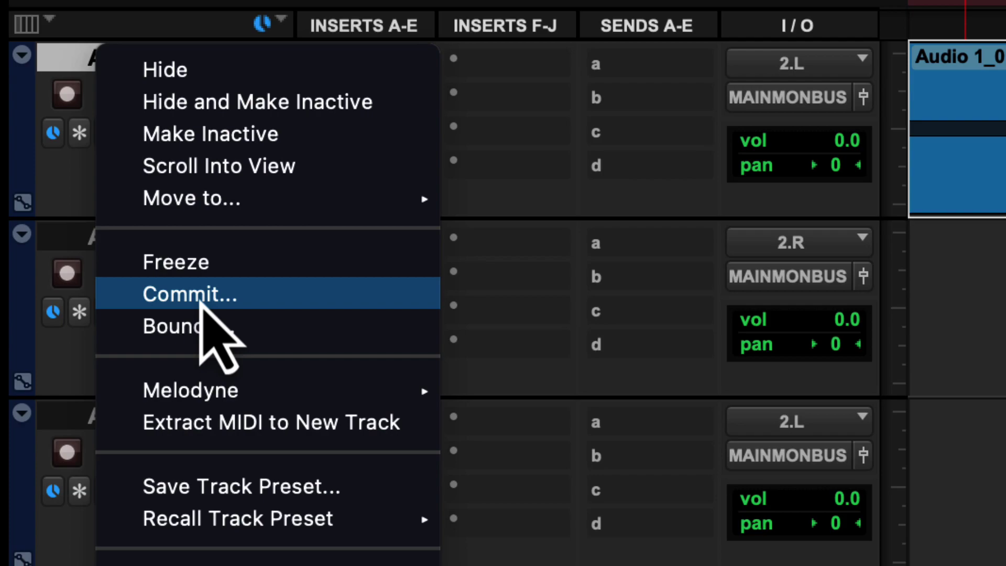
Commit Audio 1 through its inserts with Source Tracks left at Hide and Make Inactive
left_click(201, 302)
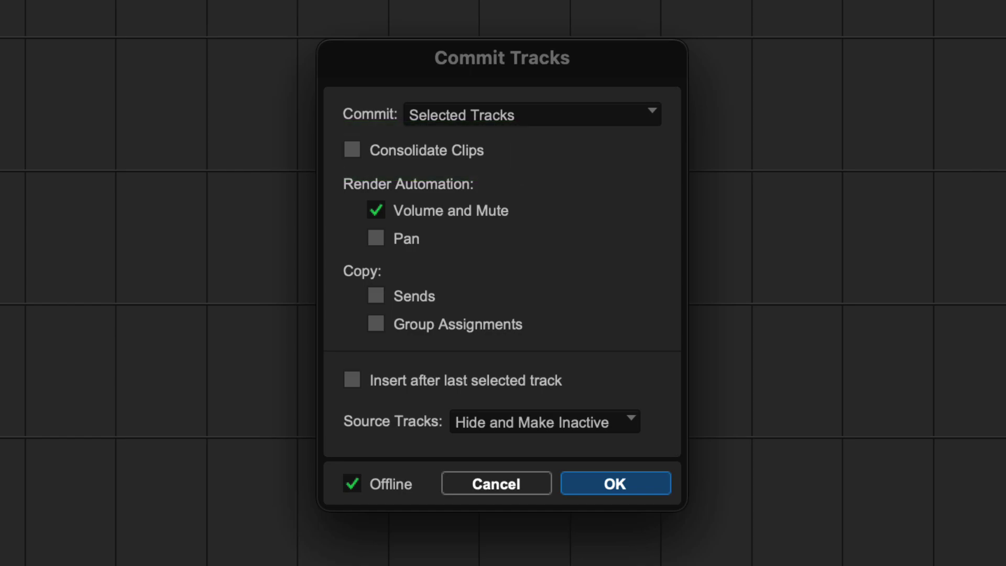
left_click(514, 427)
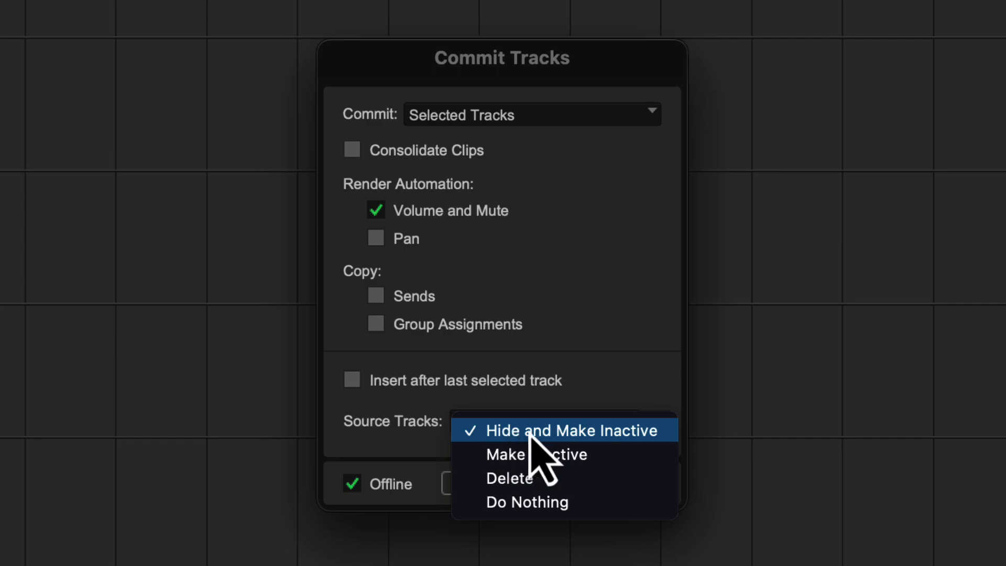
left_click(621, 368)
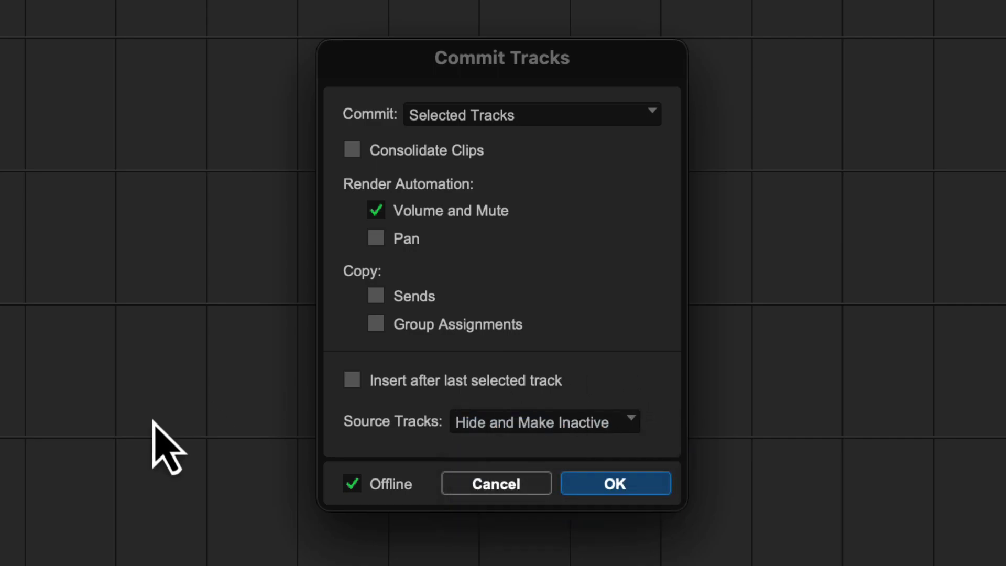
left_click(636, 491)
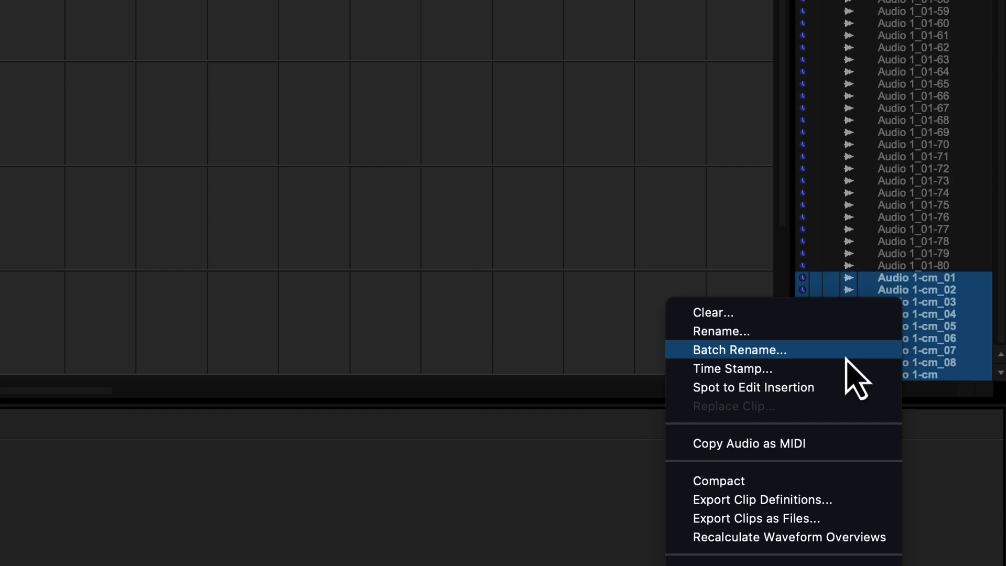
Open Batch Rename from the Clip List menu for the committed Audio 1-cm clips
left_click(846, 357)
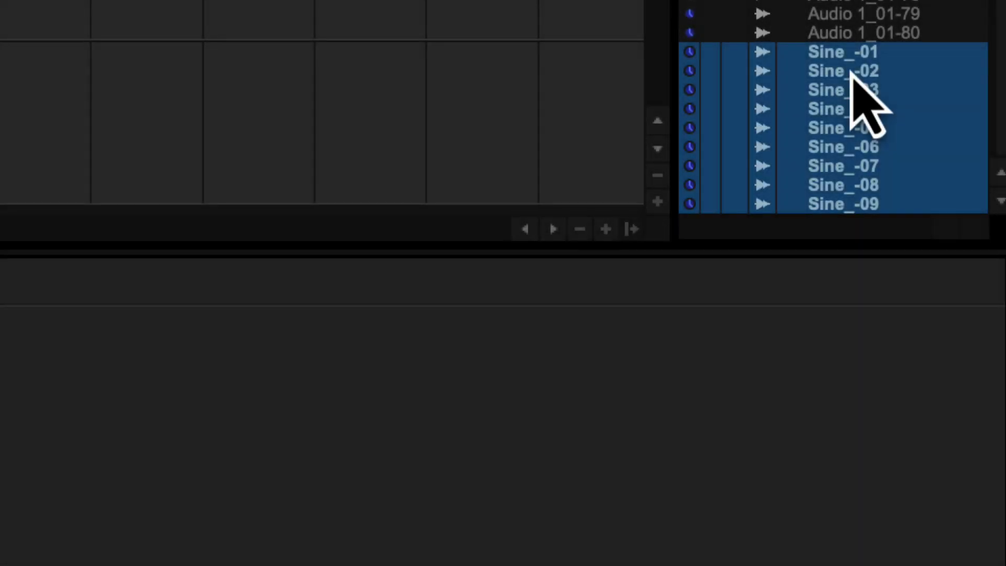
Back in Pro Tools, bring up the export options for the selected Sine_ clips in the Clip List
right_click(850, 71)
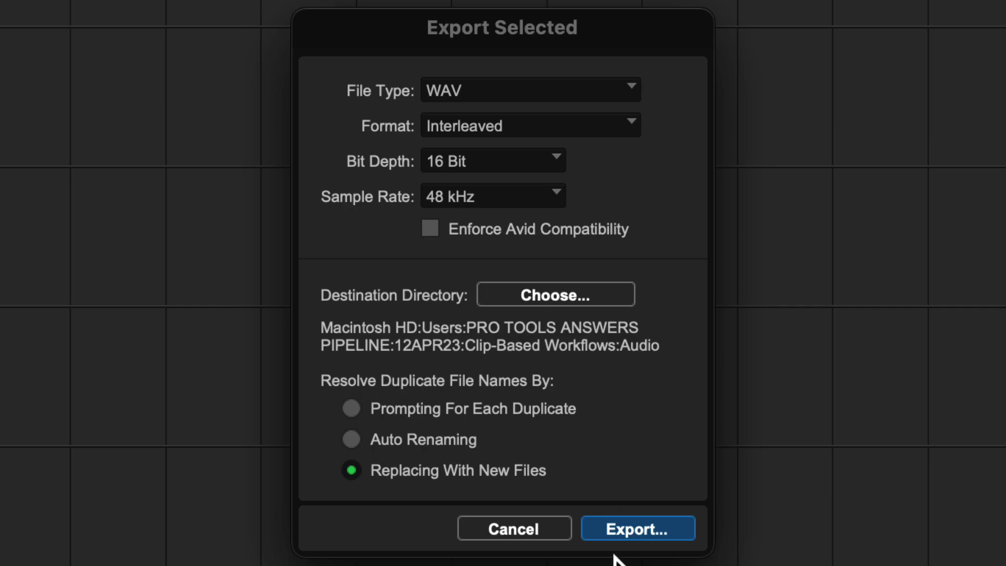
Change the Export Selected bit depth from 16 Bit to 24 Bit
left_click(513, 162)
left_click(523, 193)
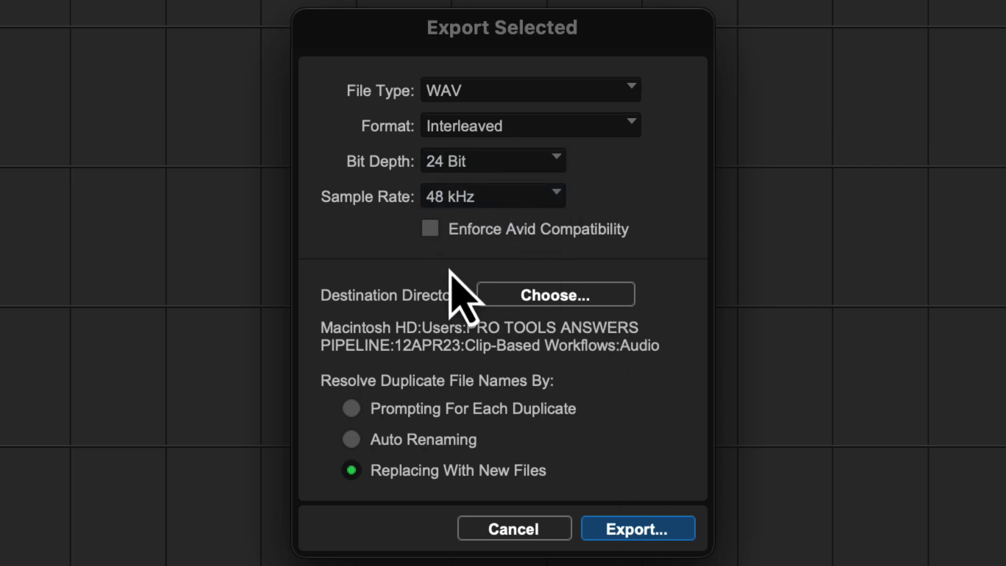
left_click(514, 131)
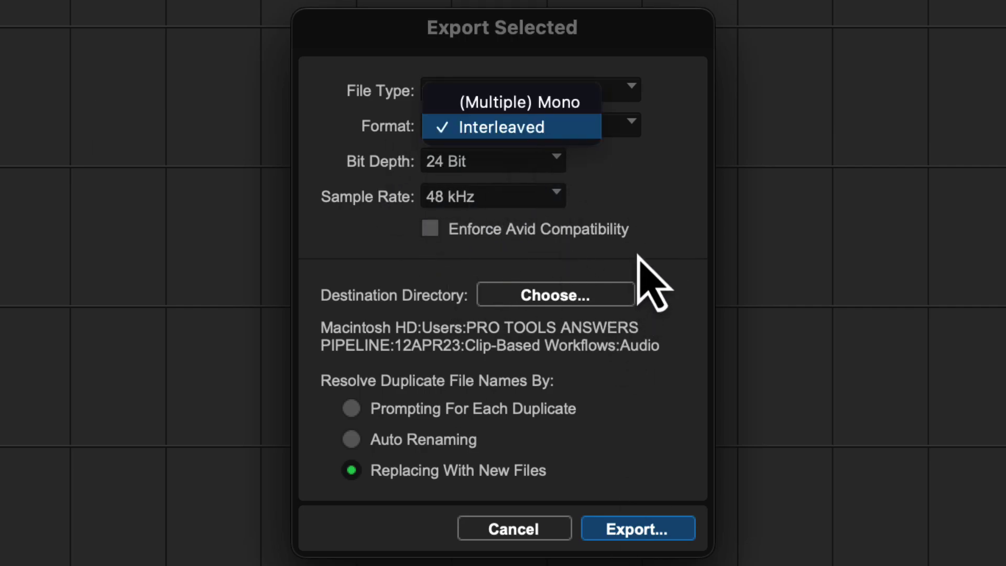
Set the export channel format to (Multiple) Mono
left_click(501, 102)
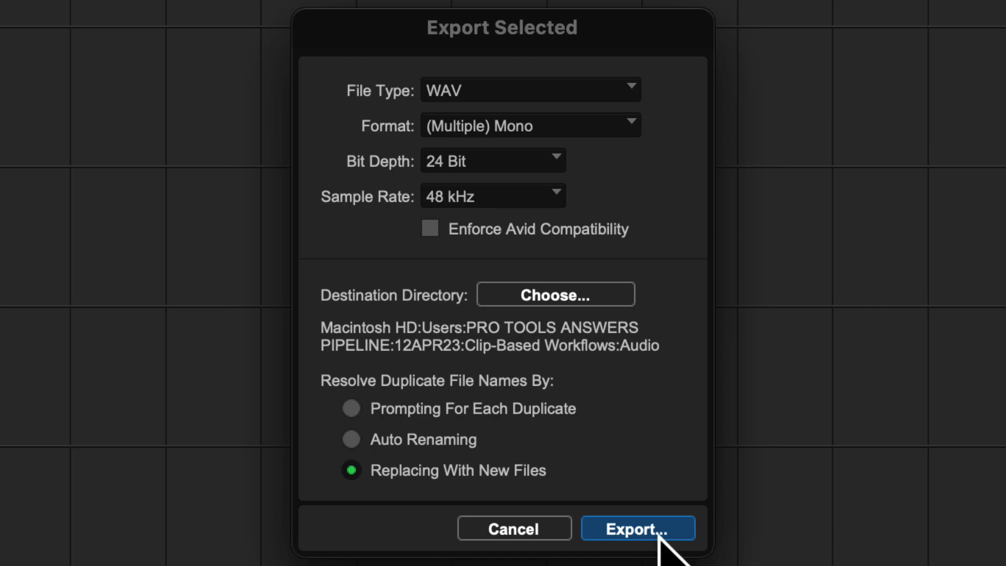
Export the clips, then select Sine_-01.wav through Sine_-09.wav in the Audio Files folder
left_click(638, 529)
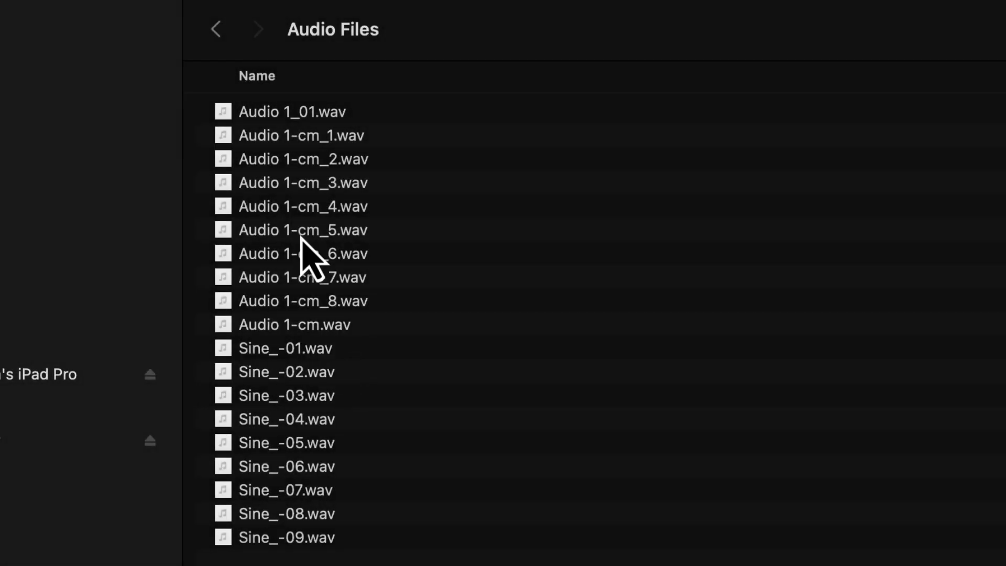
left_click(296, 352)
left_click(322, 540, "shift")
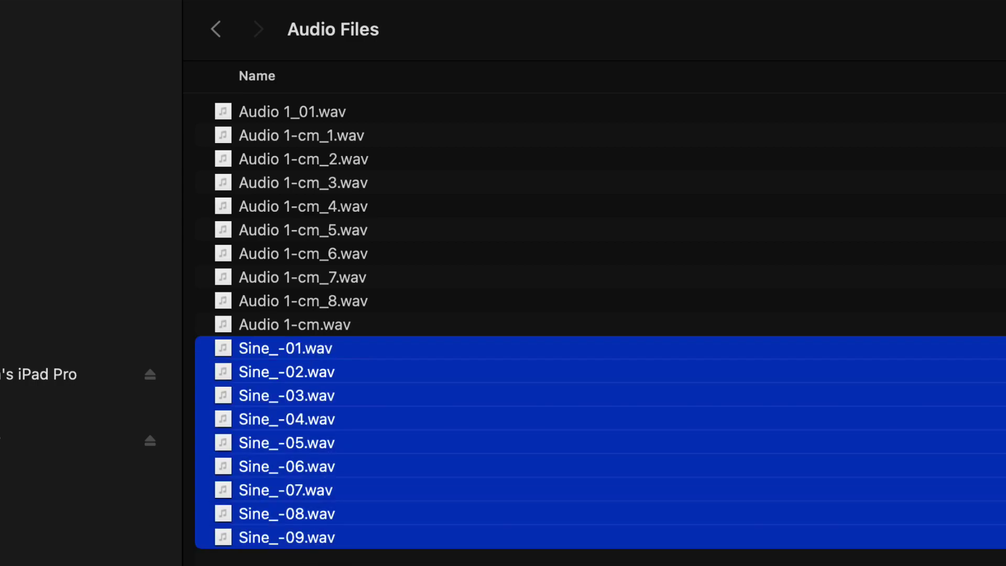